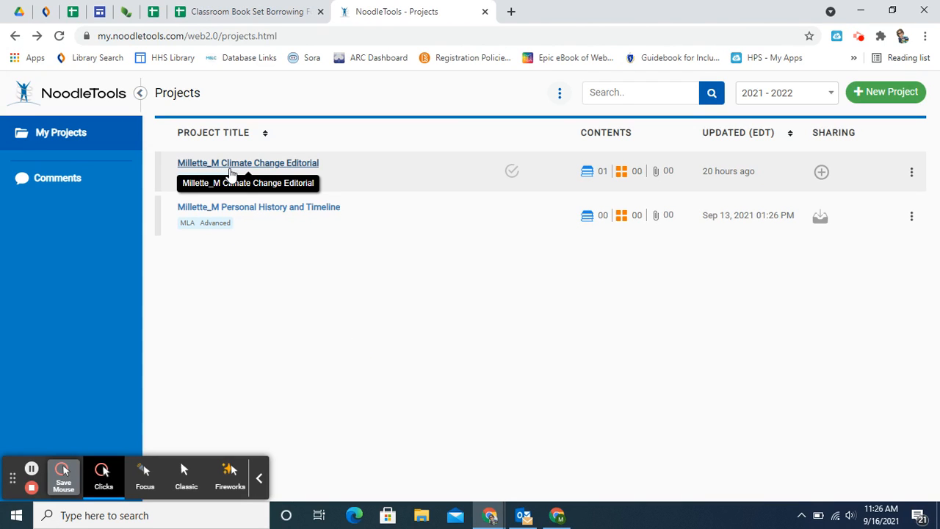
Step: Open the Climate Change Editorial project and start a new notecard in its notecards tabletop
{"action": "left_click", "coordinate": [229, 171]}
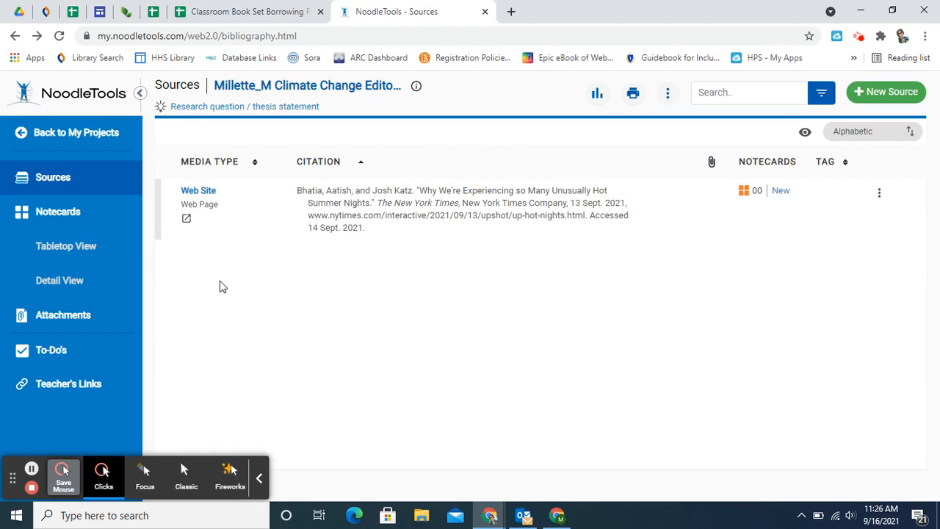
{"action": "left_click", "coordinate": [86, 220]}
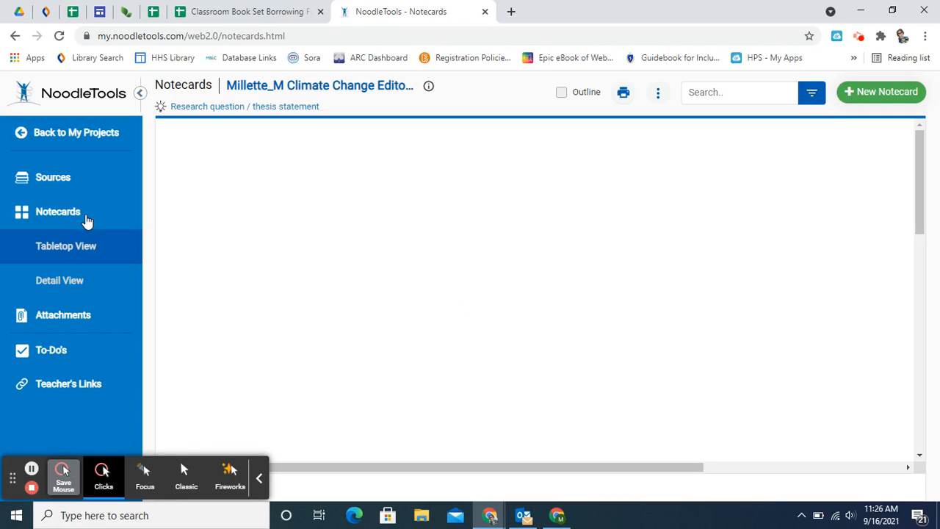
{"action": "left_click", "coordinate": [885, 101]}
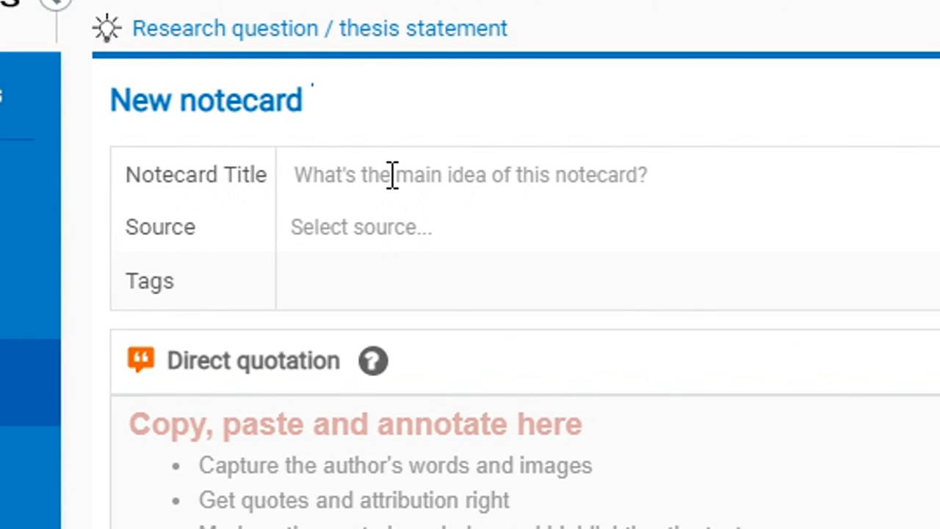
Step: Examine the new notecard's title field and the list of sources available for it
{"action": "left_click", "coordinate": [393, 175]}
{"action": "left_click", "coordinate": [418, 239]}
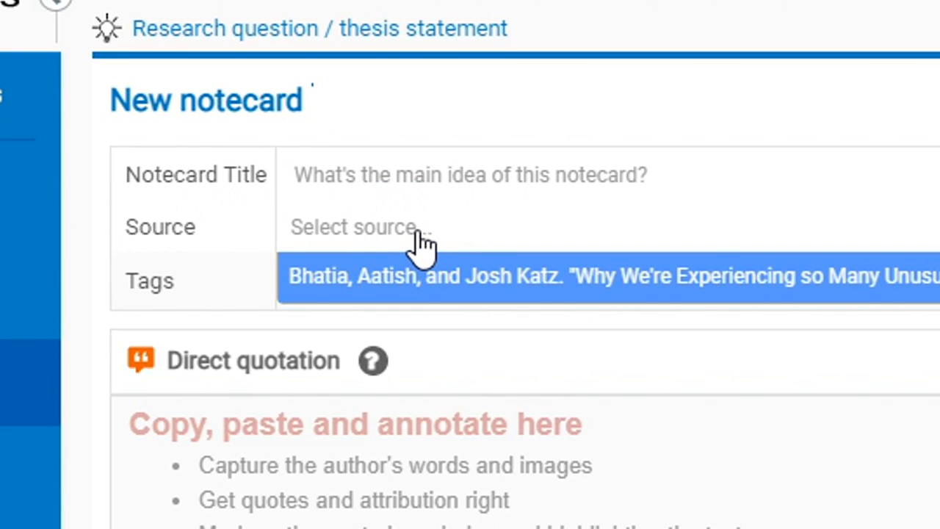
{"action": "left_click", "coordinate": [419, 242]}
{"action": "left_click", "coordinate": [420, 246]}
{"action": "left_click", "coordinate": [421, 242]}
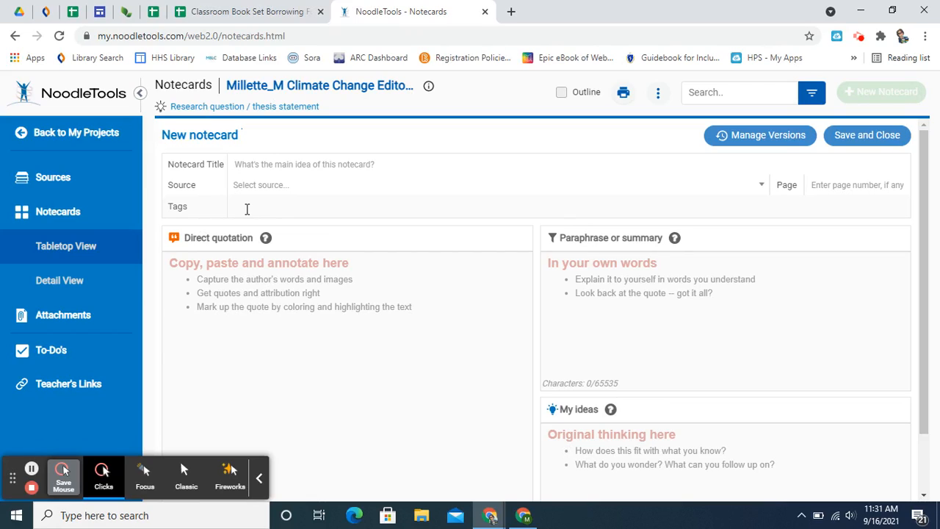
Step: Enter #temperature as a tag on the new notecard
{"action": "left_click", "coordinate": [247, 209]}
{"action": "type", "text": "#tempu"}
{"action": "key", "text": "BackSpace"}
{"action": "type", "text": "erature"}
Step: Add a new tag named legislation to the project's managed tags and close the tag manager
{"action": "left_click", "coordinate": [658, 98]}
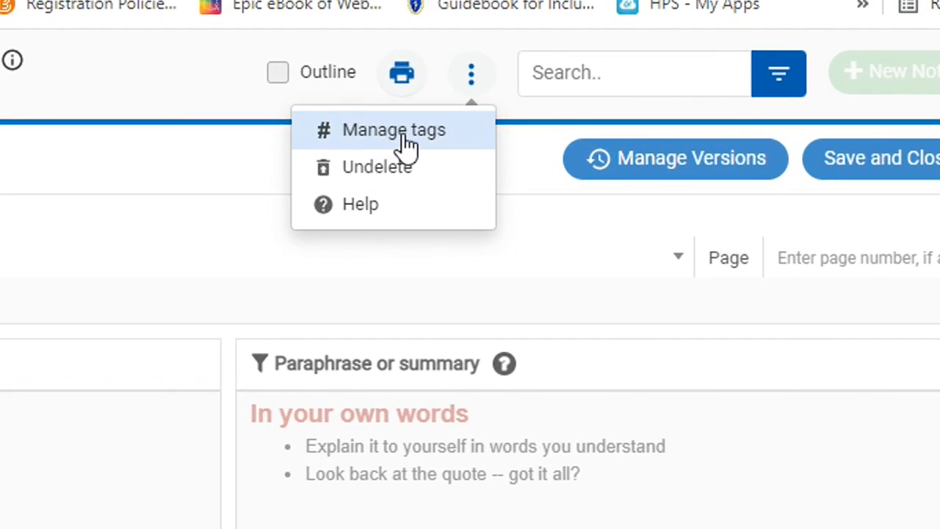
{"action": "left_click", "coordinate": [404, 133]}
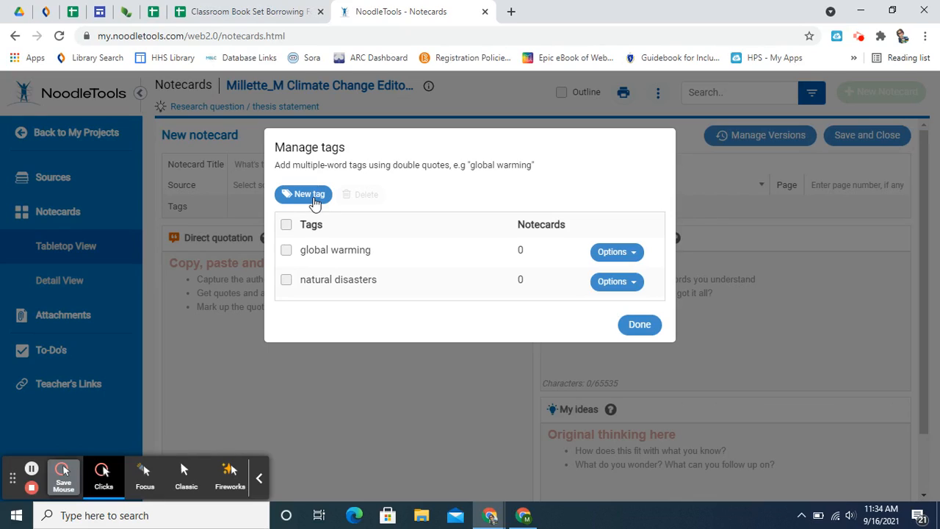
{"action": "left_click", "coordinate": [312, 196]}
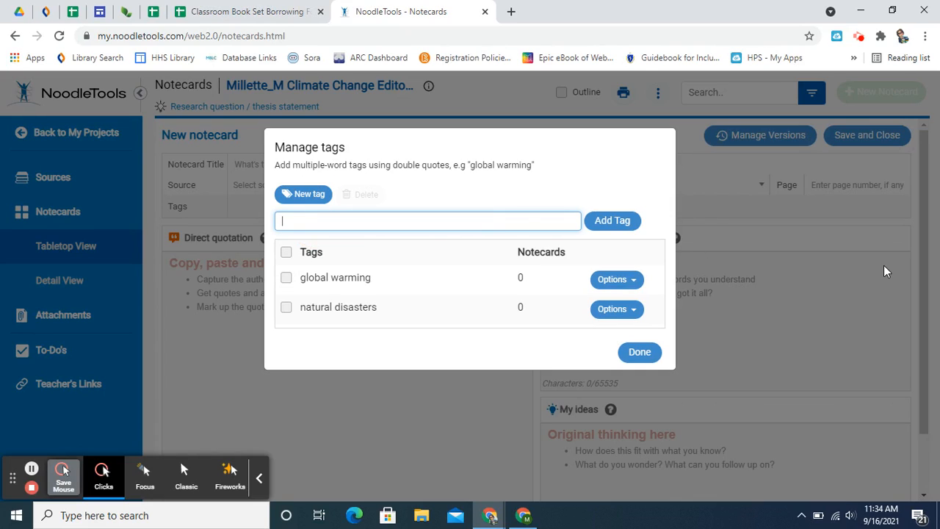
{"action": "type", "text": "legislation"}
{"action": "left_click", "coordinate": [616, 223]}
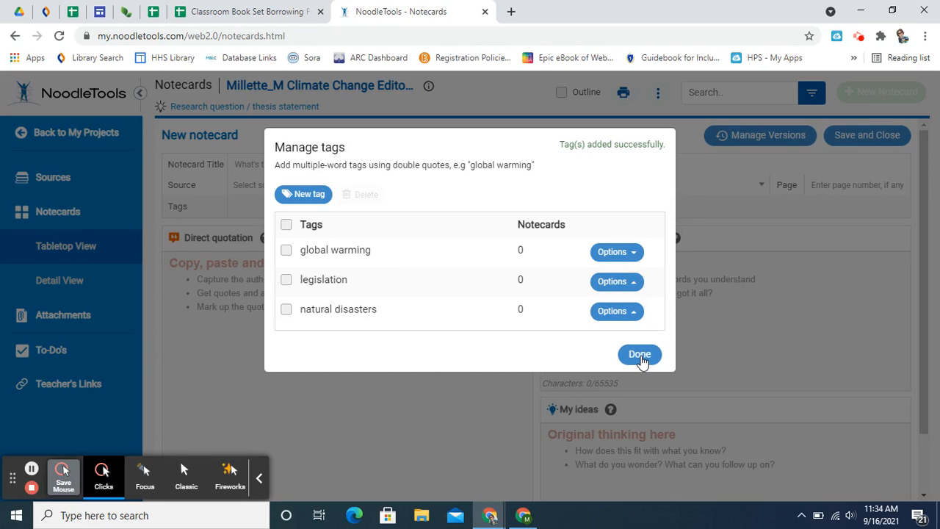
{"action": "left_click", "coordinate": [639, 355]}
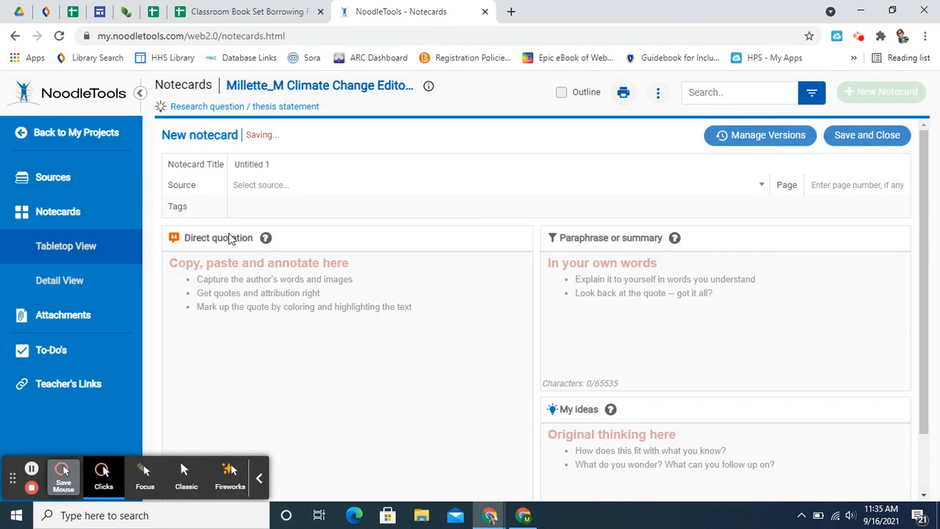
Step: Apply the two-word tag "global warming" to the new notecard
{"action": "left_click", "coordinate": [262, 207]}
{"action": "type", "text": "\"global war"}
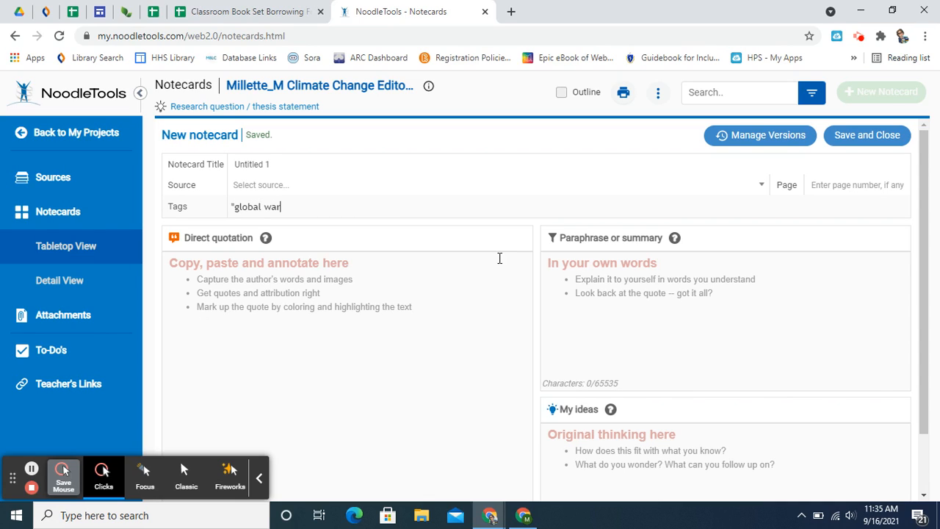
{"action": "type", "text": "ming\""}
{"action": "key", "text": "Return"}
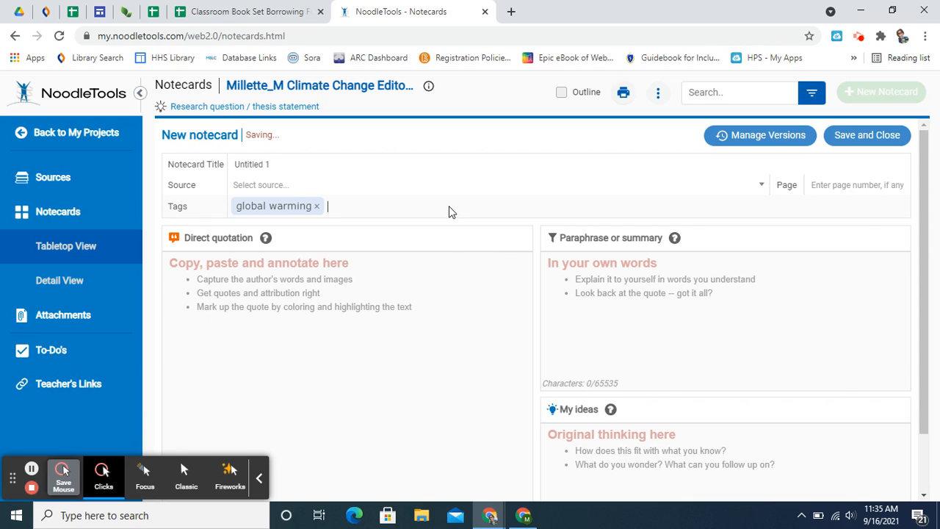
Step: Review the project's tag list and how many notecards use each tag
{"action": "left_click", "coordinate": [658, 94]}
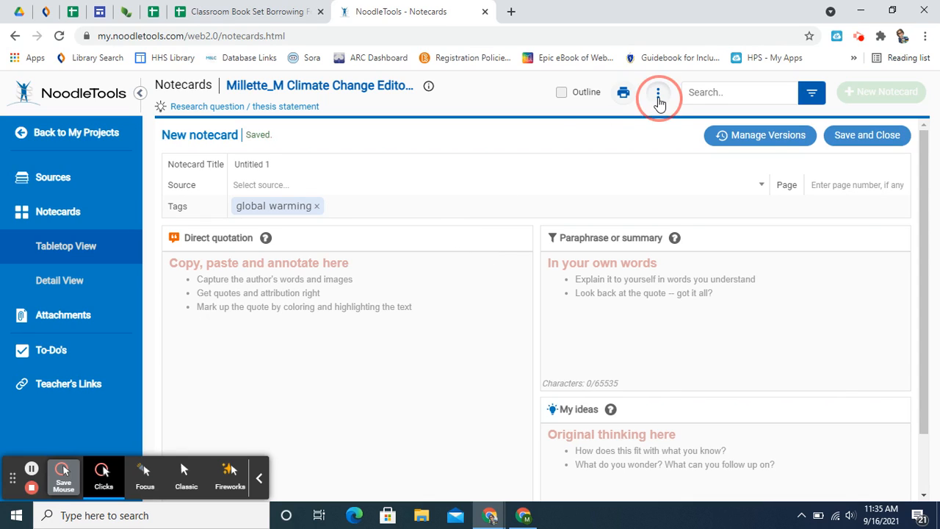
{"action": "left_click", "coordinate": [638, 121]}
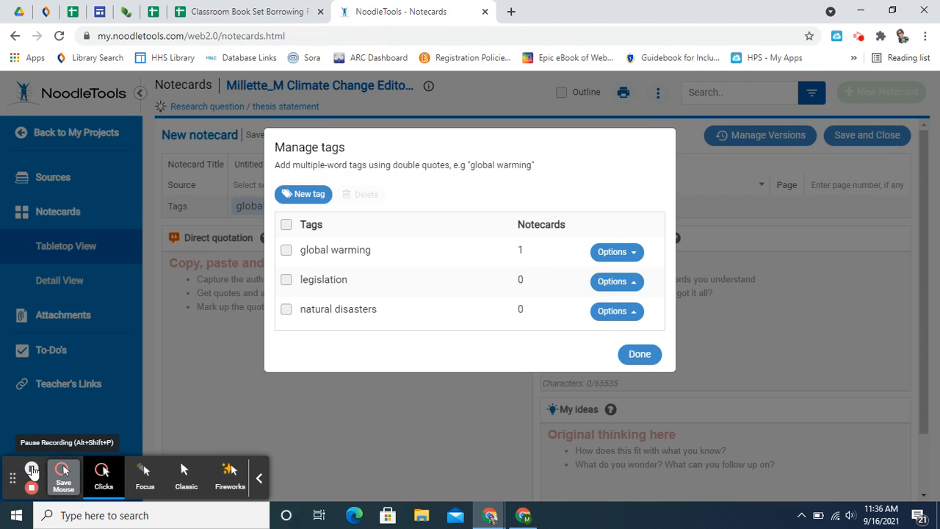
{"action": "left_click", "coordinate": [31, 470]}
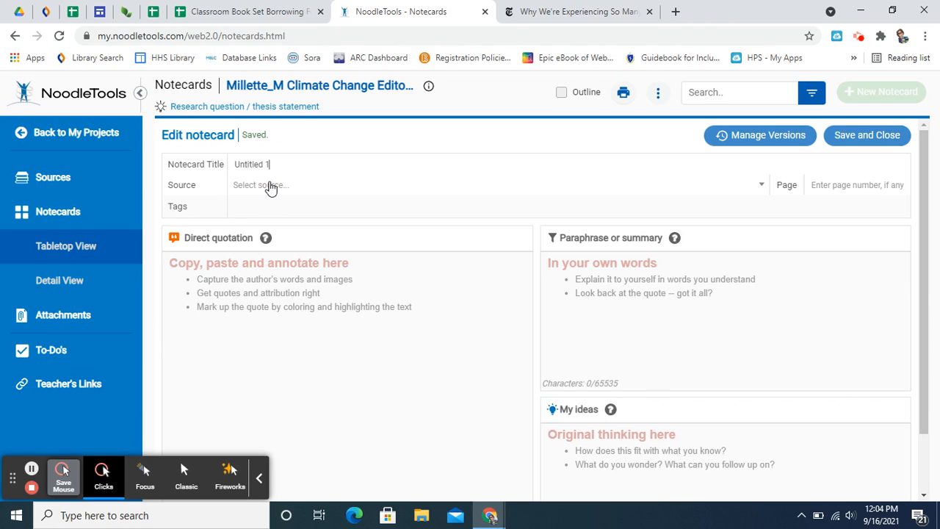
Step: Link the notecard to the New York Times source on unusually hot summer nights and title it Night Temperatures
{"action": "left_click", "coordinate": [271, 187]}
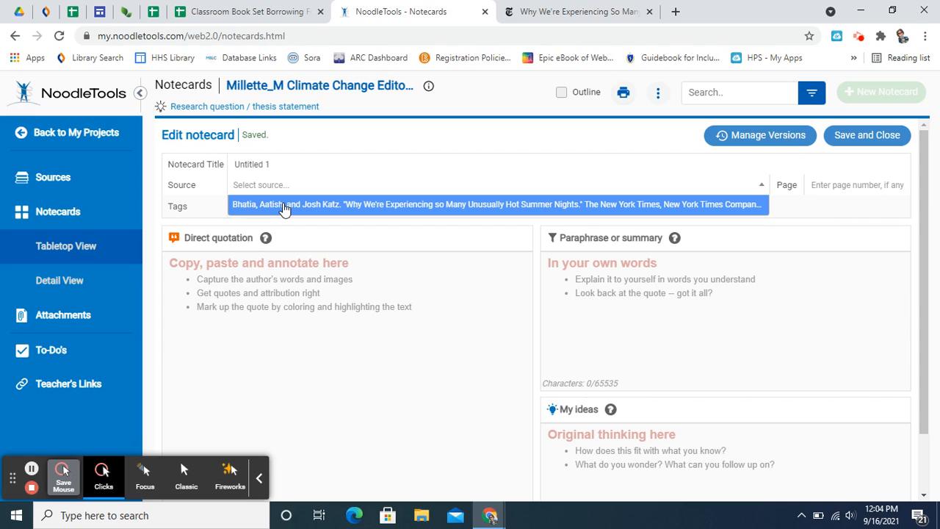
{"action": "left_click", "coordinate": [284, 207]}
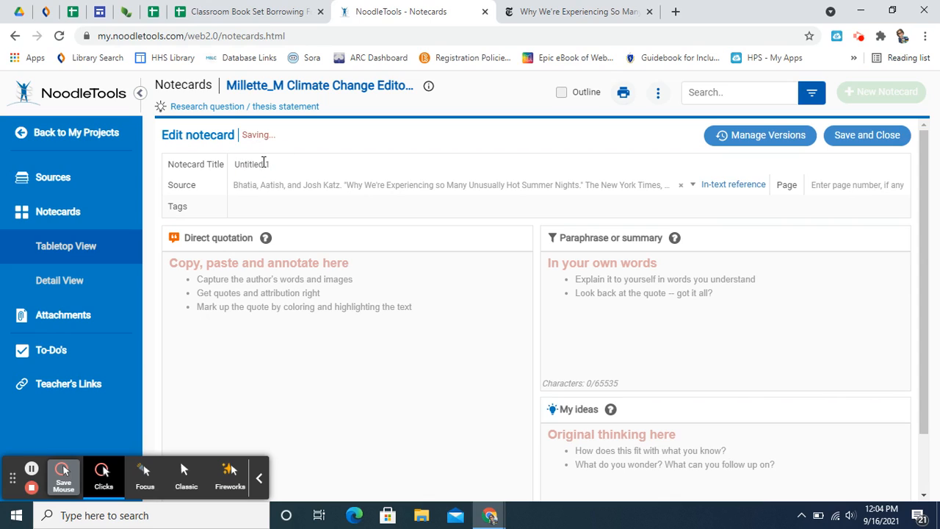
{"action": "left_click_drag", "start_coordinate": [269, 164], "coordinate": [216, 174]}
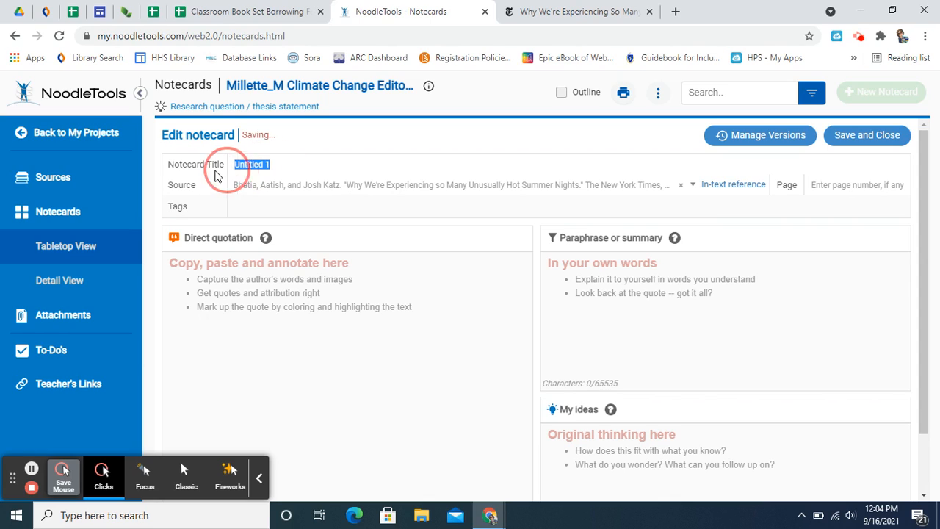
{"action": "type", "text": "Ti"}
{"action": "key", "text": "BackSpace"}
{"action": "key", "text": "BackSpace"}
{"action": "type", "text": "Night Temperatures"}
Step: Tag the Night Temperatures notecard with "global warming"
{"action": "left_click", "coordinate": [238, 204]}
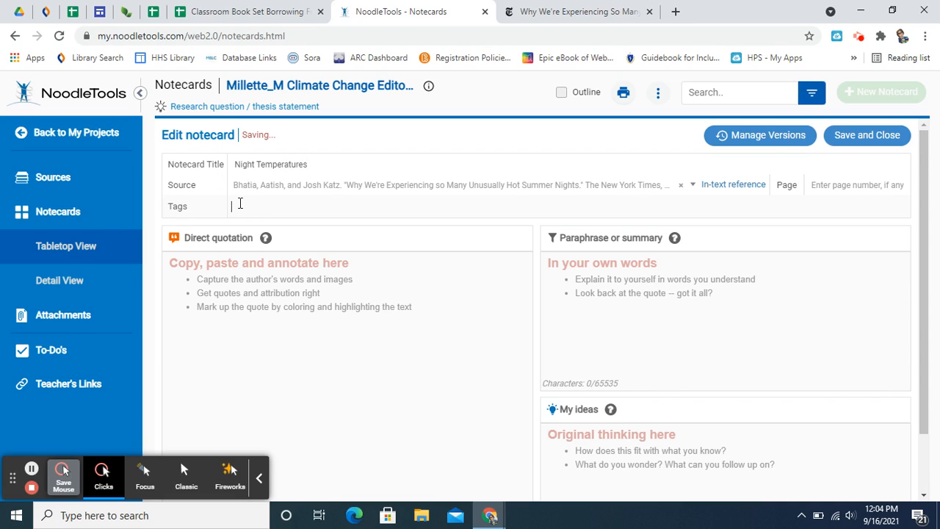
{"action": "type", "text": "\"global warming\""}
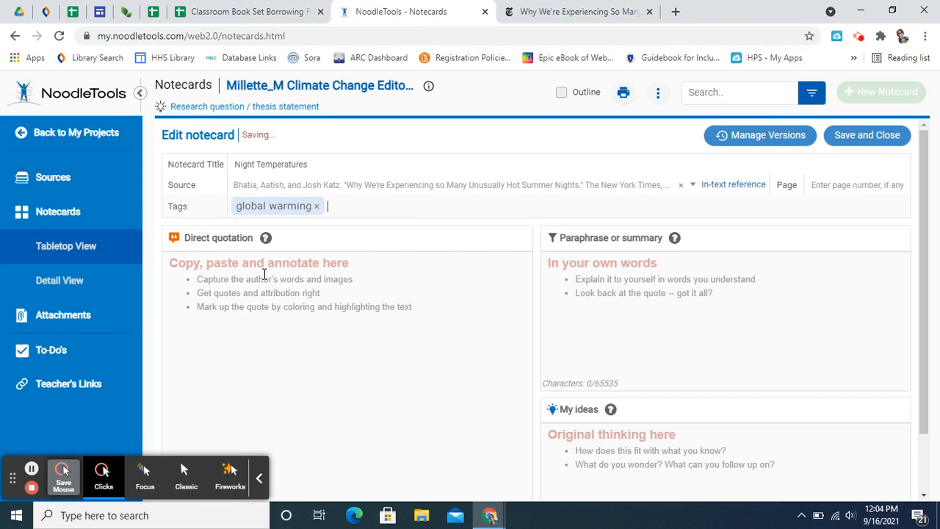
Step: Copy the New York Times article's paragraph beginning "This summer was unusually hot" into the notecard's direct quotation
{"action": "left_click", "coordinate": [537, 12]}
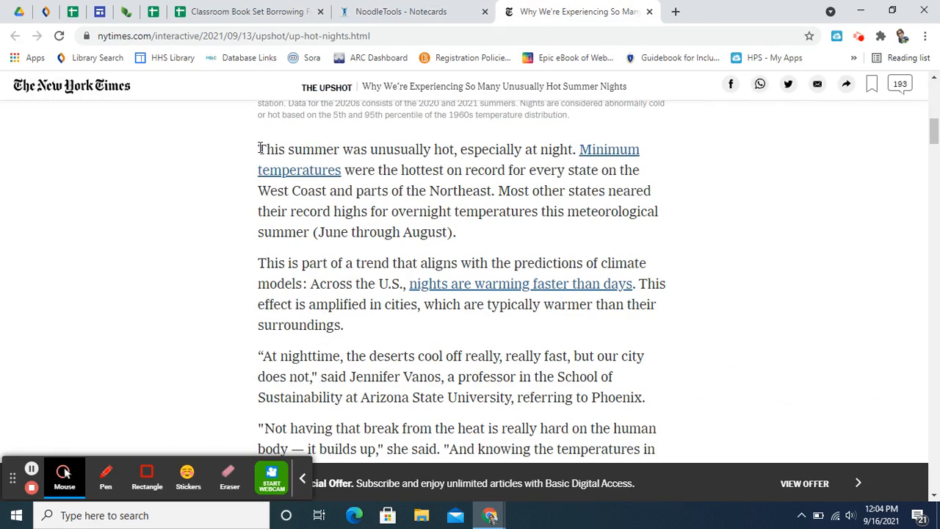
{"action": "left_click_drag", "start_coordinate": [261, 151], "coordinate": [460, 233]}
{"action": "key", "text": "ctrl+c"}
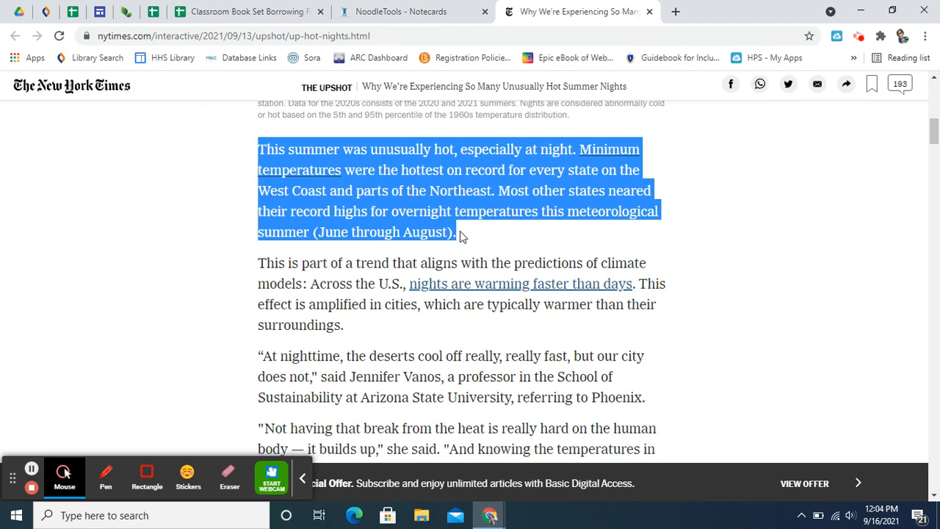
{"action": "left_click", "coordinate": [397, 13]}
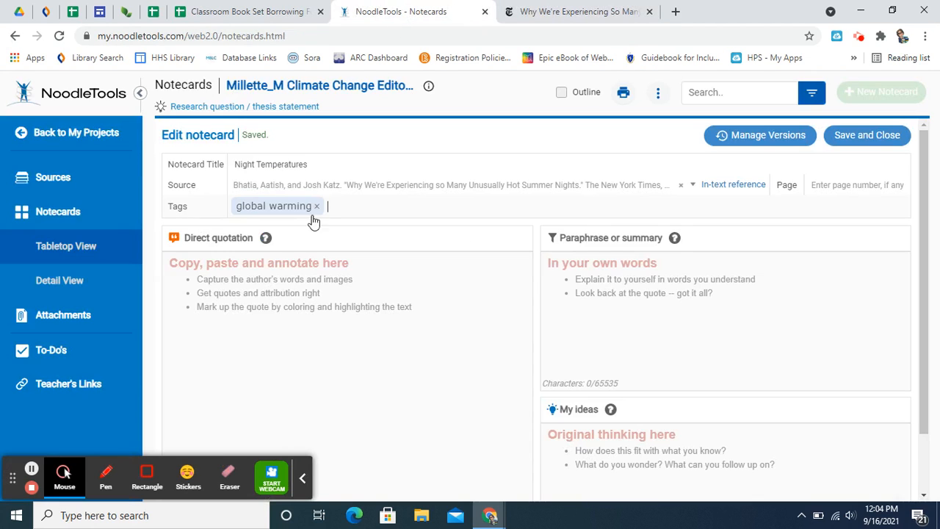
{"action": "left_click", "coordinate": [282, 274]}
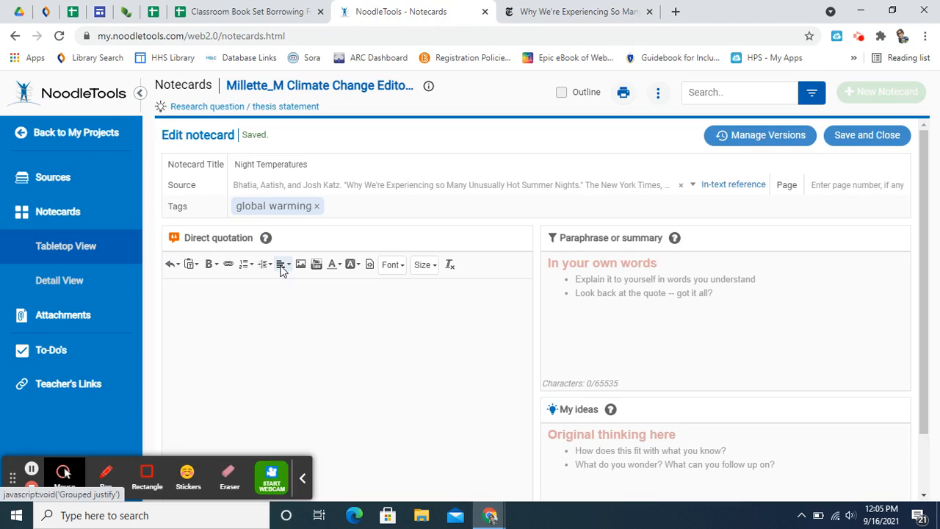
{"action": "key", "text": "ctrl+v"}
Step: Enclose the pasted passage in the direct quotation area in double quotation marks
{"action": "left_click", "coordinate": [170, 287]}
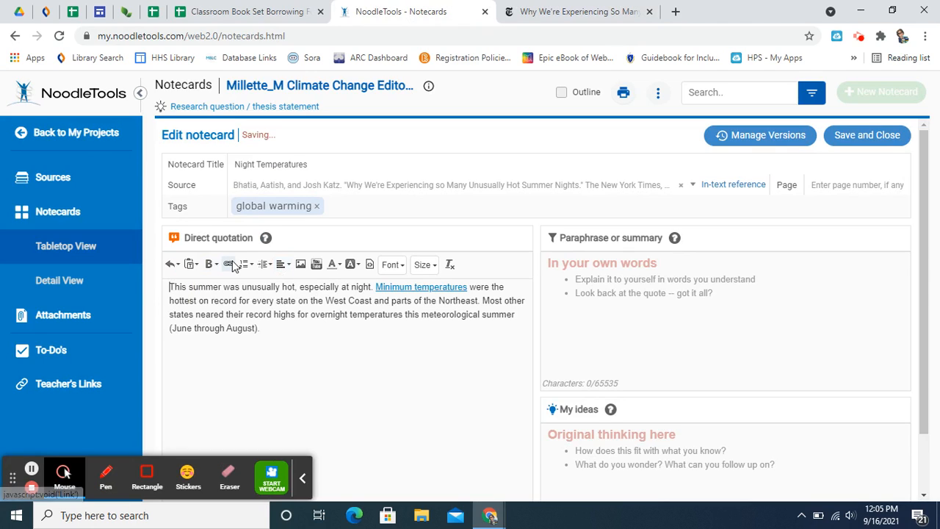
{"action": "type", "text": "\""}
{"action": "left_click", "coordinate": [270, 328]}
{"action": "type", "text": "\""}
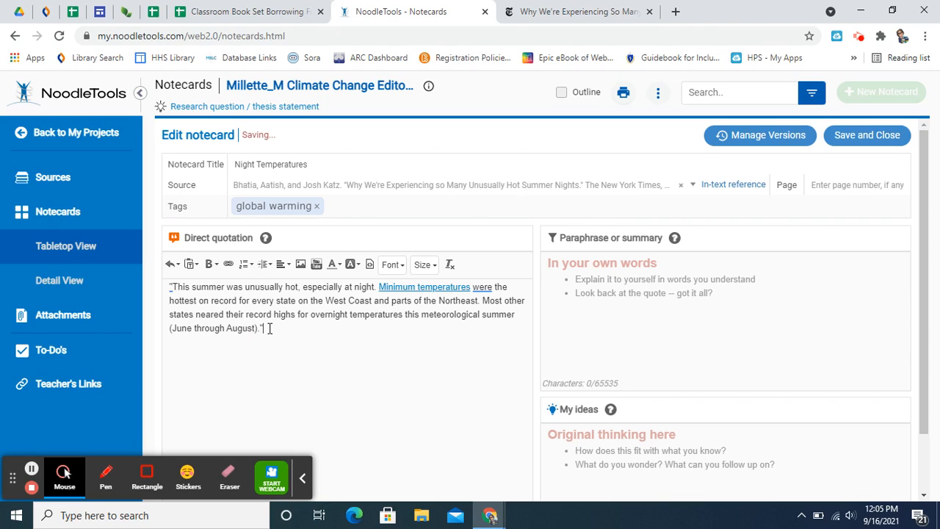
Step: Write the paraphrase "States in California and the Northeast had an overall increase of temperature at night."
{"action": "left_click", "coordinate": [592, 278]}
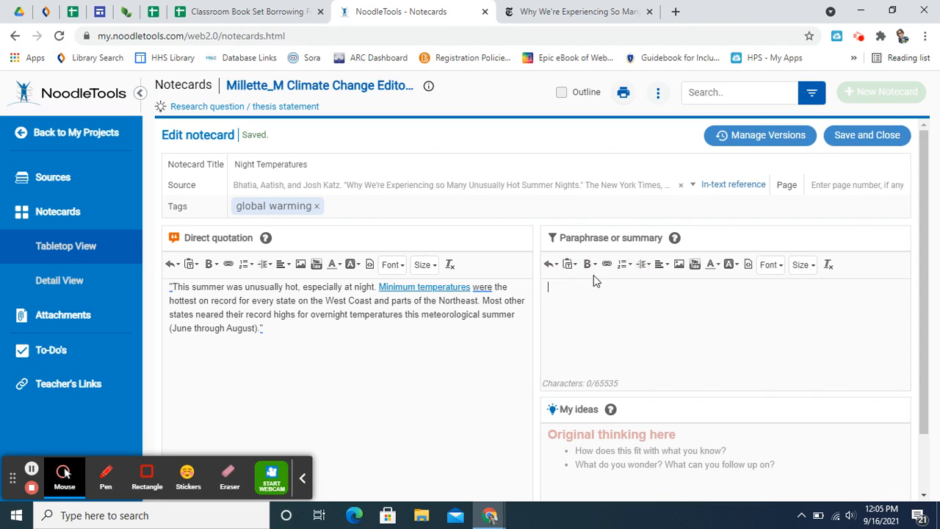
{"action": "type", "text": "Sta"}
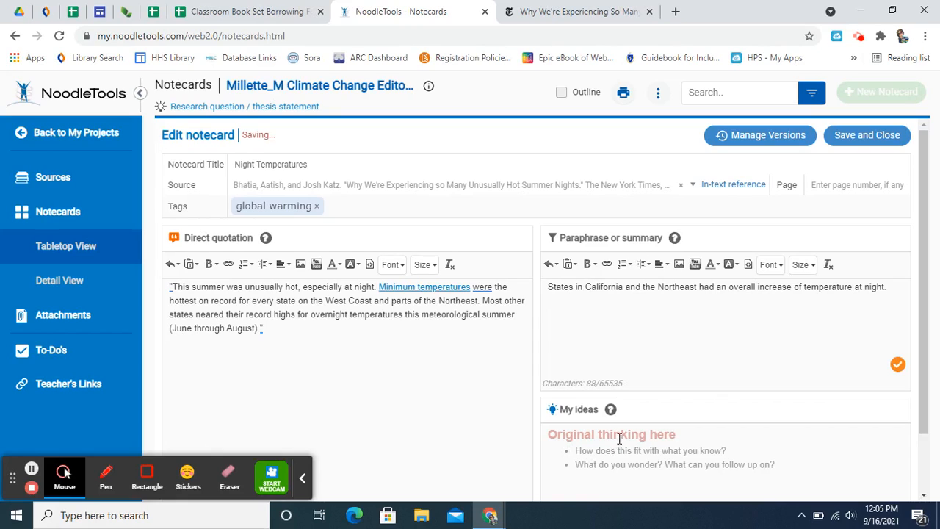
{"action": "scroll", "coordinate": [621, 438], "scroll_direction": "down", "scroll_amount": 1}
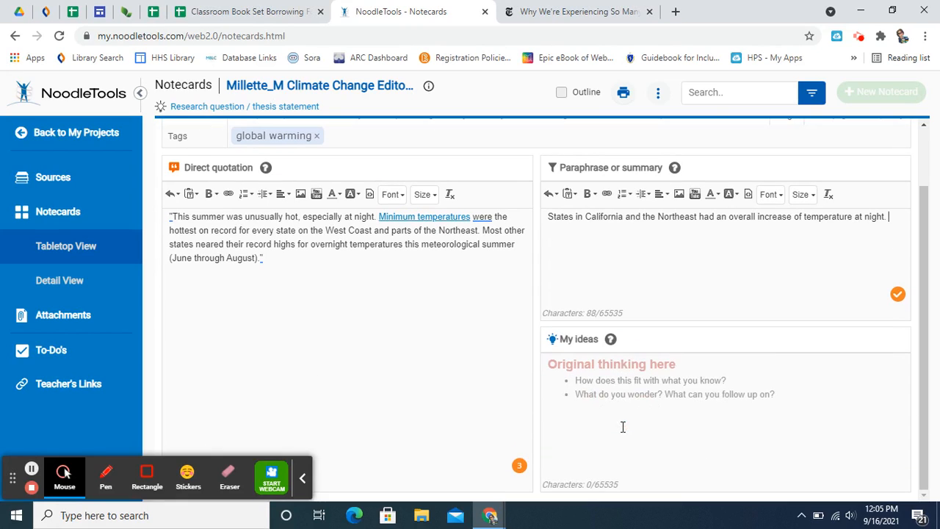
Step: Record under My ideas "Did the day time temperatures increase as well?" and, on a new line, "Why are only the night time temperatures increasing?"
{"action": "left_click", "coordinate": [604, 378]}
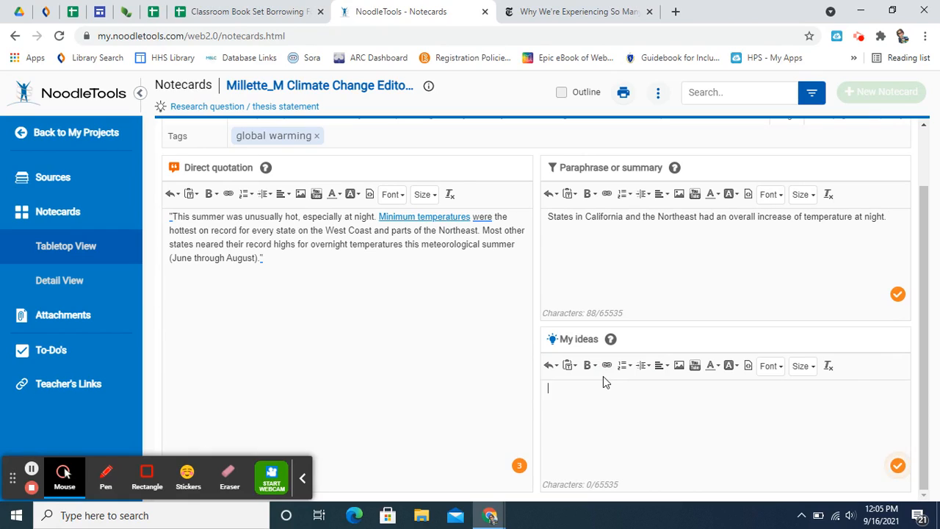
{"action": "type", "text": "Did the day time "}
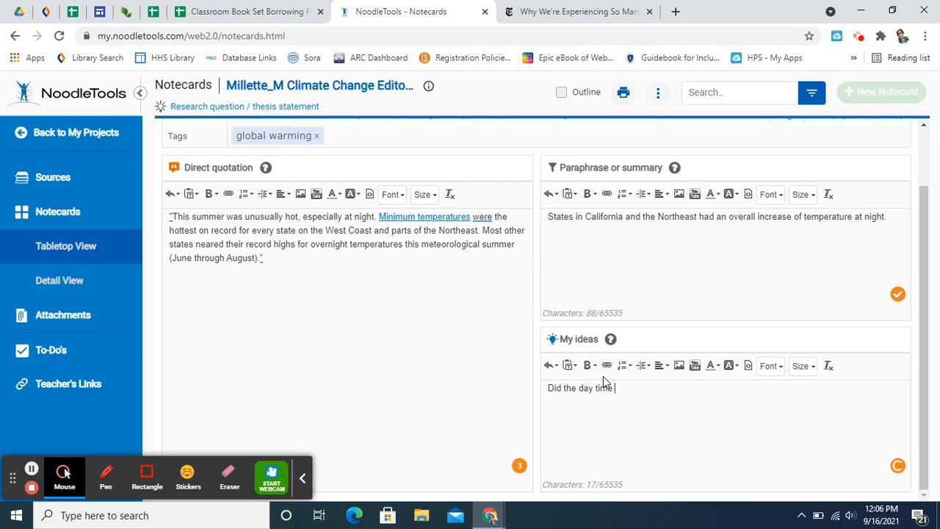
{"action": "type", "text": "temperatures increase as well?"}
{"action": "key", "text": "Return"}
{"action": "type", "text": "Why are "}
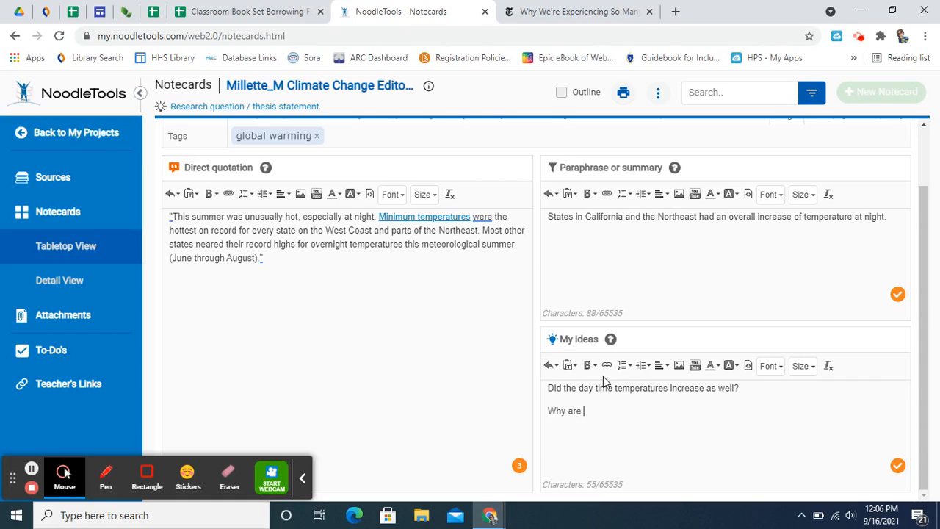
{"action": "type", "text": " only"}
{"action": "key", "text": "BackSpace"}
{"action": "key", "text": "BackSpace"}
{"action": "key", "text": "BackSpace"}
{"action": "key", "text": "BackSpace"}
{"action": "type", "text": "nly the night time temperatures increasing?"}
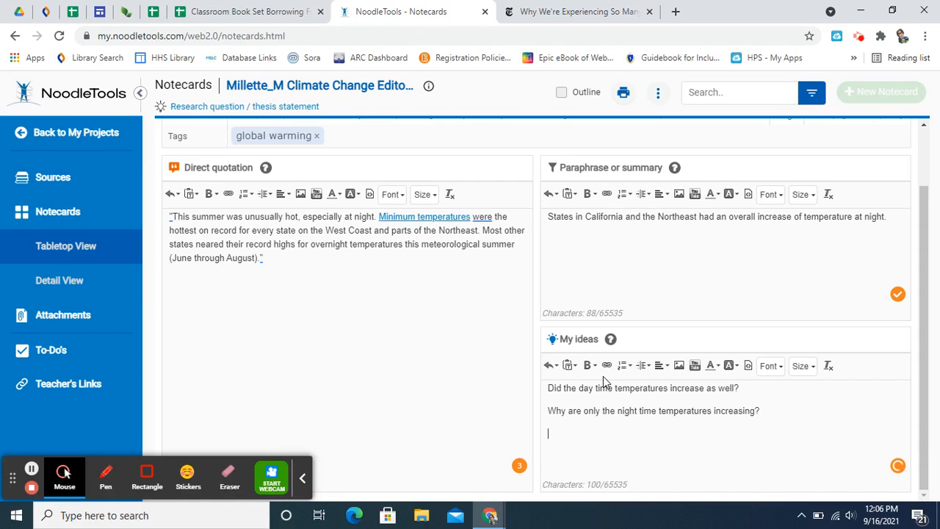
Step: Add the question "How is this affecting our wildlife?" to My ideas, and save and close the notecard
{"action": "key", "text": "Return"}
{"action": "type", "text": "How is this affecting our wildlife?"}
{"action": "scroll", "coordinate": [489, 346], "scroll_direction": "up", "scroll_amount": 1}
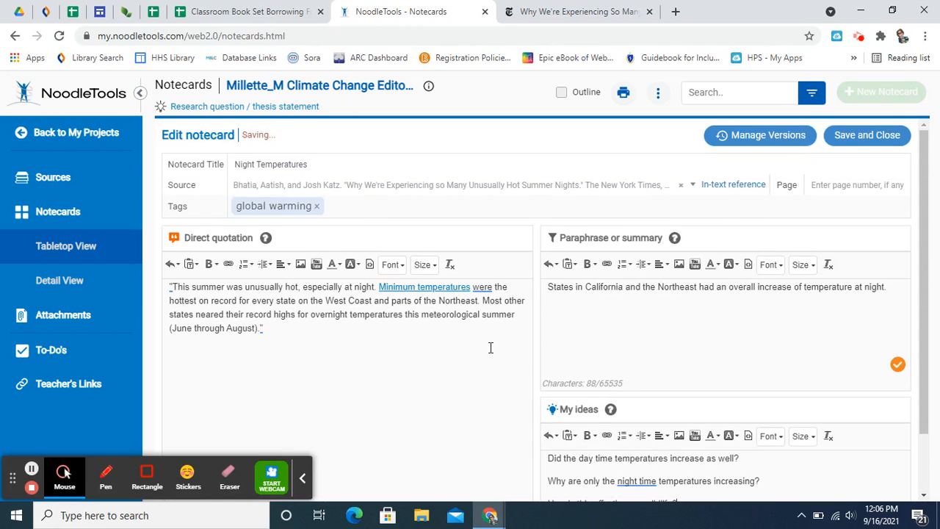
{"action": "left_click", "coordinate": [855, 136]}
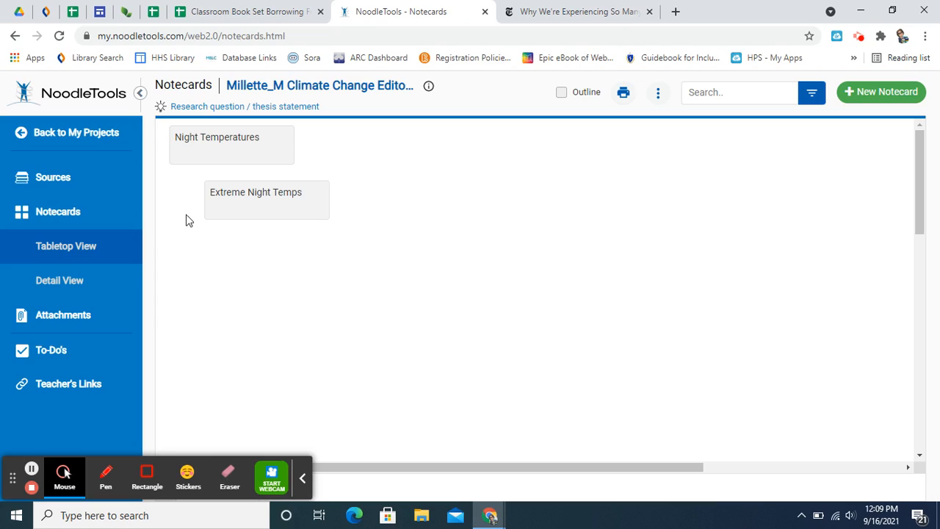
Step: Stack the Extreme Night Temps notecard on Night Temperatures as a pile titled "Night Temps", and expand the pile
{"action": "mouse_move", "coordinate": [232, 200]}
{"action": "left_click", "coordinate": [232, 200]}
{"action": "left_click_drag", "start_coordinate": [233, 200], "coordinate": [195, 135]}
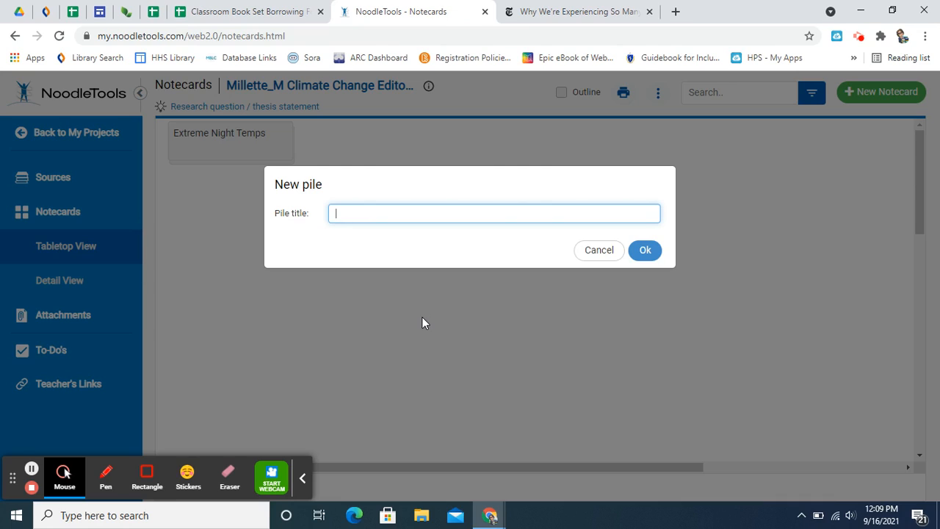
{"action": "type", "text": "Night Temps"}
{"action": "left_click", "coordinate": [645, 250]}
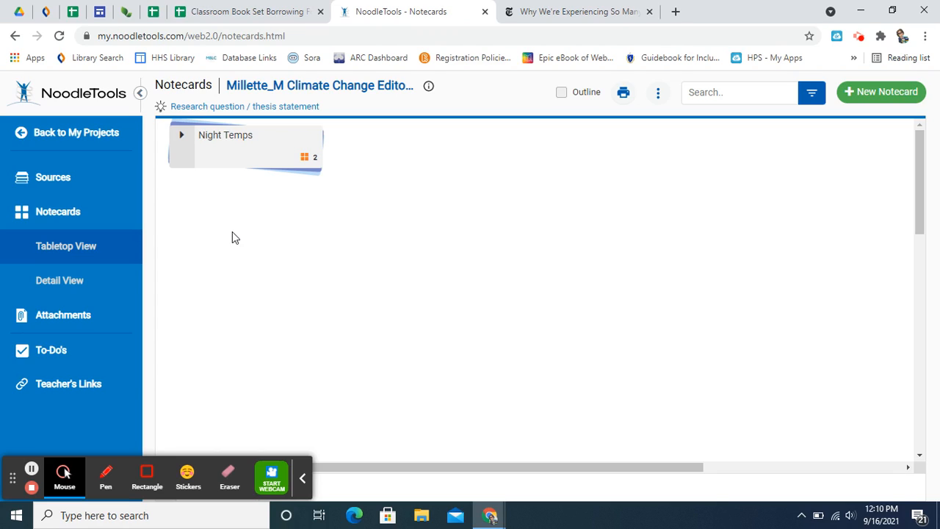
{"action": "left_click", "coordinate": [183, 140]}
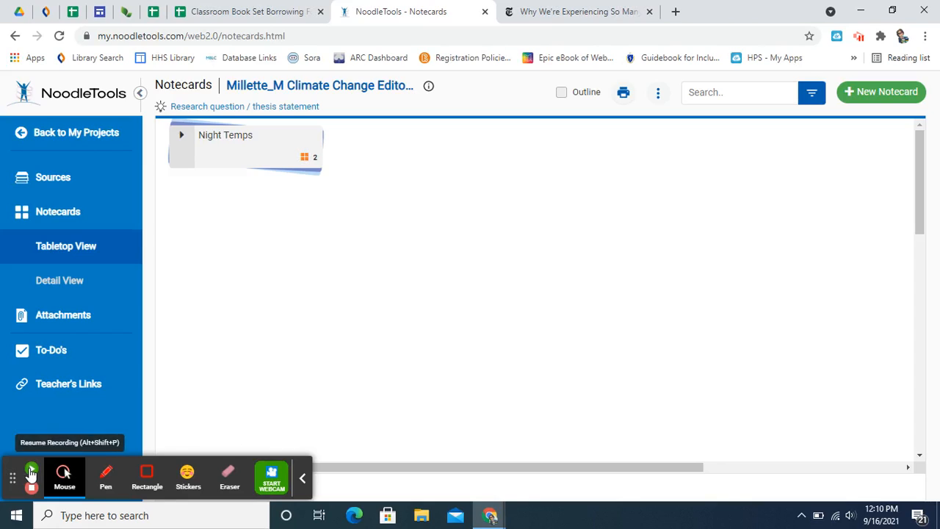
{"action": "left_click", "coordinate": [31, 470]}
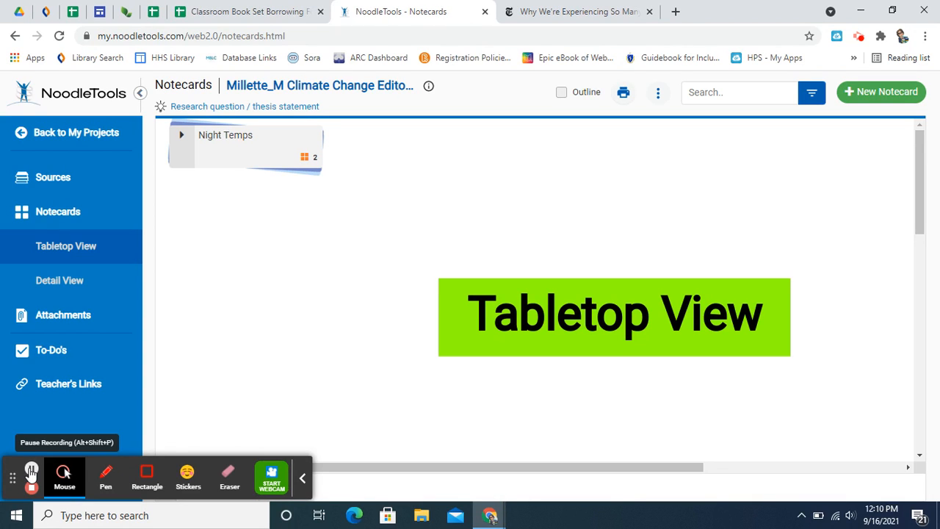
Step: Switch to the Detail View, collapse and re-expand the Night Temps pile, and examine its individual notecards
{"action": "left_click", "coordinate": [78, 282]}
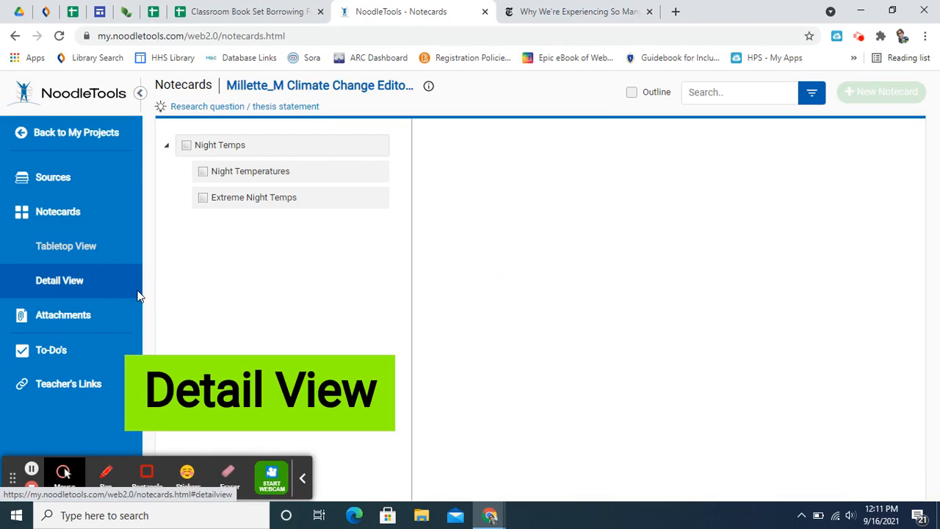
{"action": "left_click", "coordinate": [169, 147]}
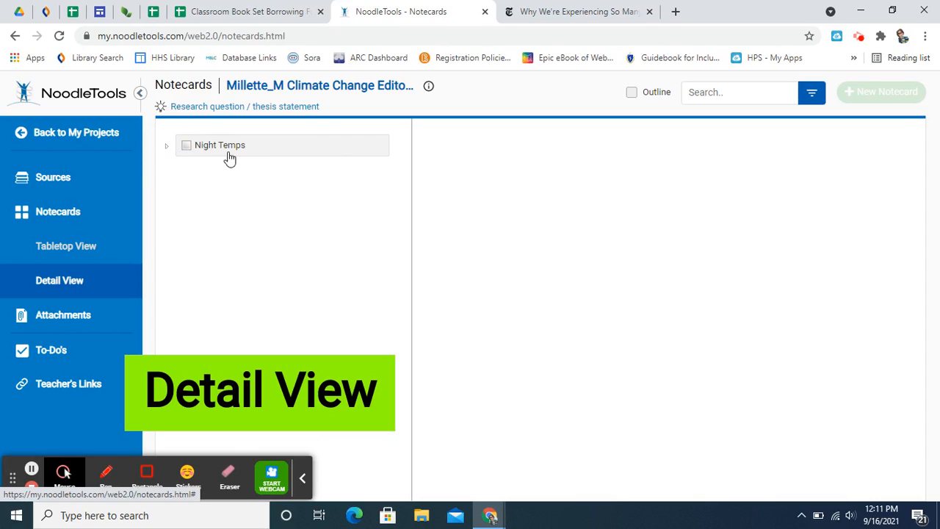
{"action": "left_click", "coordinate": [167, 149]}
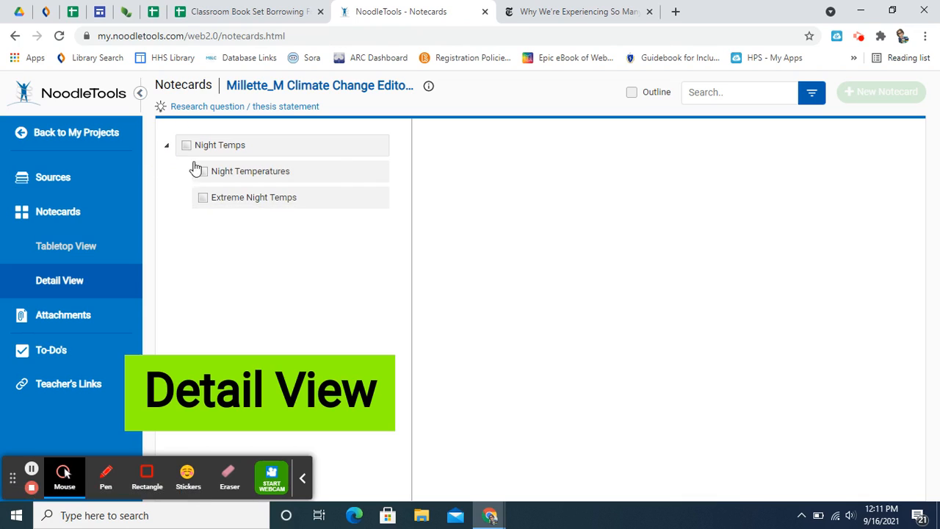
{"action": "left_click", "coordinate": [248, 203]}
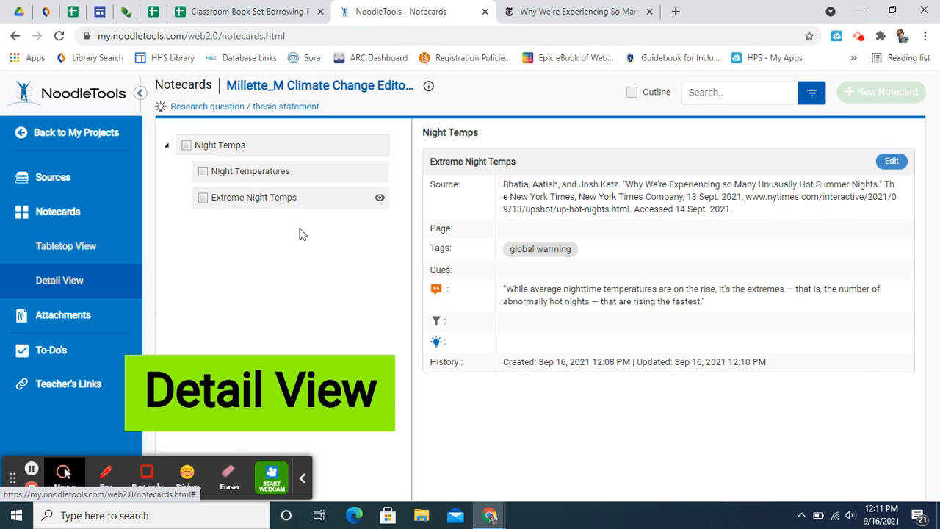
{"action": "left_click", "coordinate": [228, 203]}
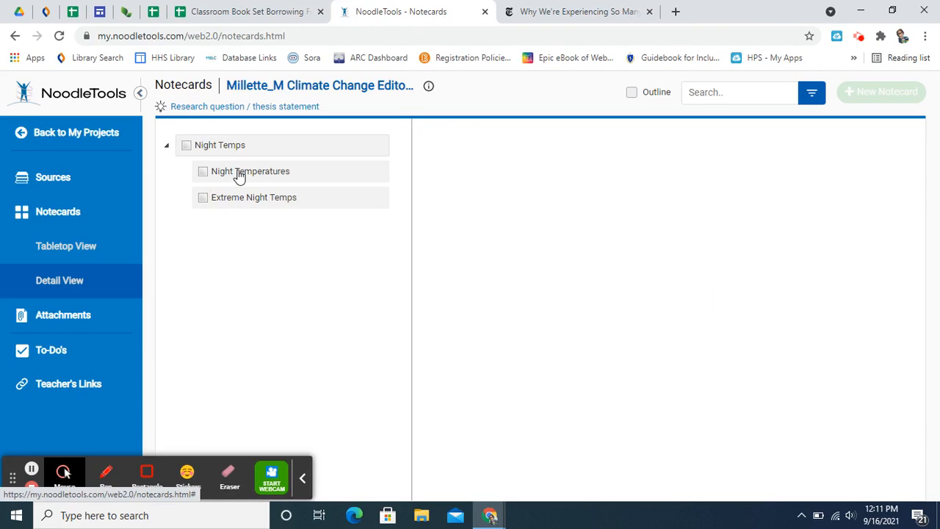
{"action": "left_click", "coordinate": [238, 175]}
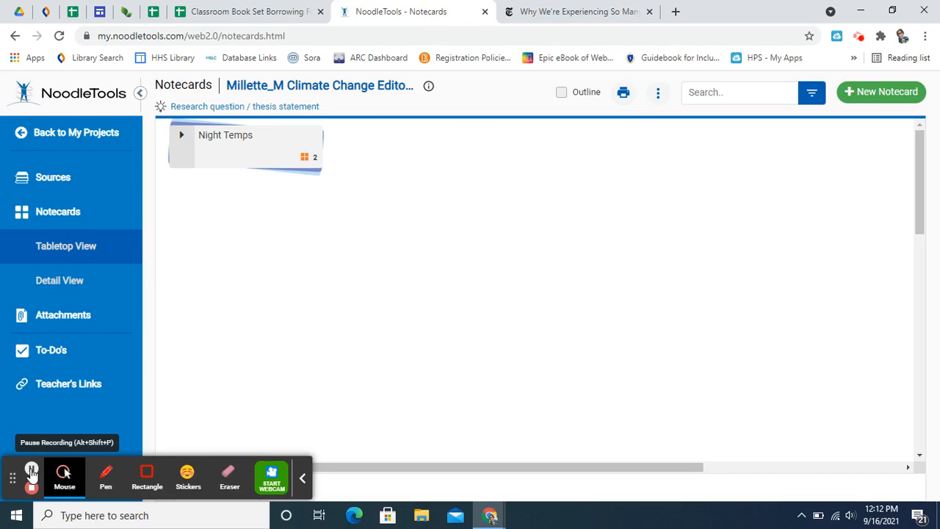
Step: Display the project outline beside the notecard tabletop
{"action": "left_click", "coordinate": [562, 96]}
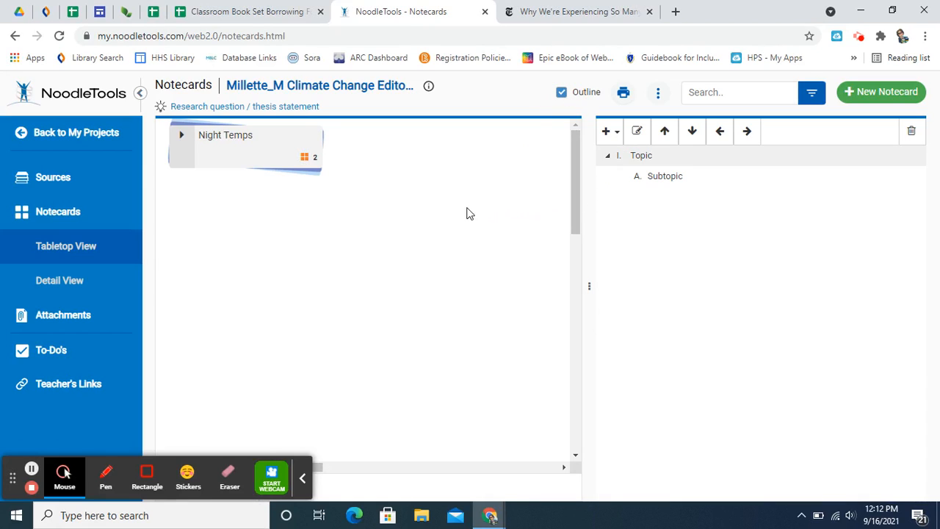
{"action": "left_click", "coordinate": [654, 174]}
{"action": "left_click", "coordinate": [652, 157]}
{"action": "left_click", "coordinate": [640, 179]}
Step: Rename the outline's first main topic as "Temperature"
{"action": "left_click", "coordinate": [644, 158]}
{"action": "double_click", "coordinate": [645, 158]}
{"action": "type", "text": "Tempera"}
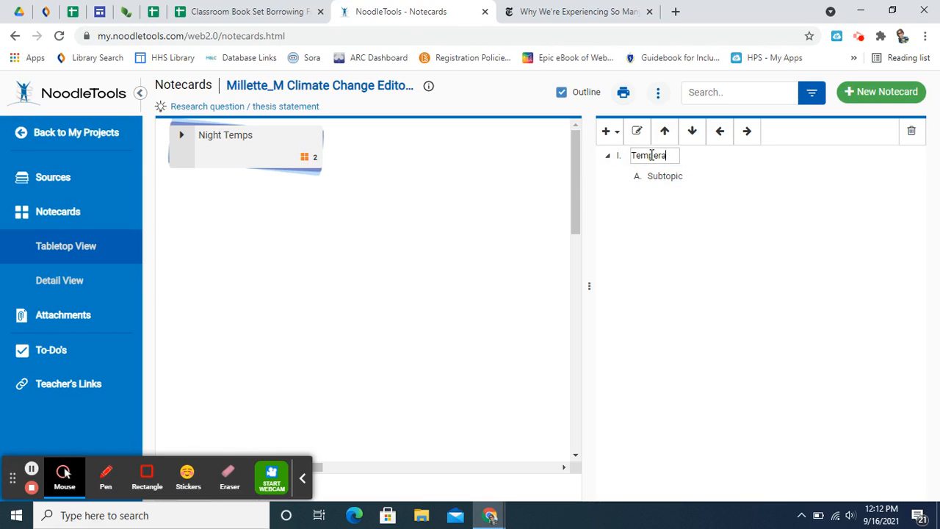
{"action": "type", "text": "ture"}
{"action": "left_click", "coordinate": [661, 185]}
Step: Rename the outline's topic I as "Global Warming"
{"action": "left_click", "coordinate": [665, 161]}
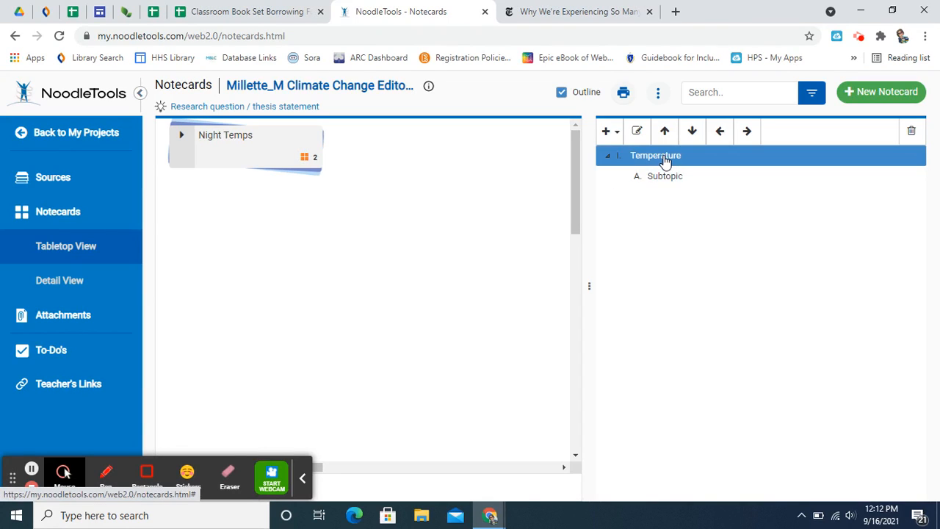
{"action": "left_click", "coordinate": [664, 160]}
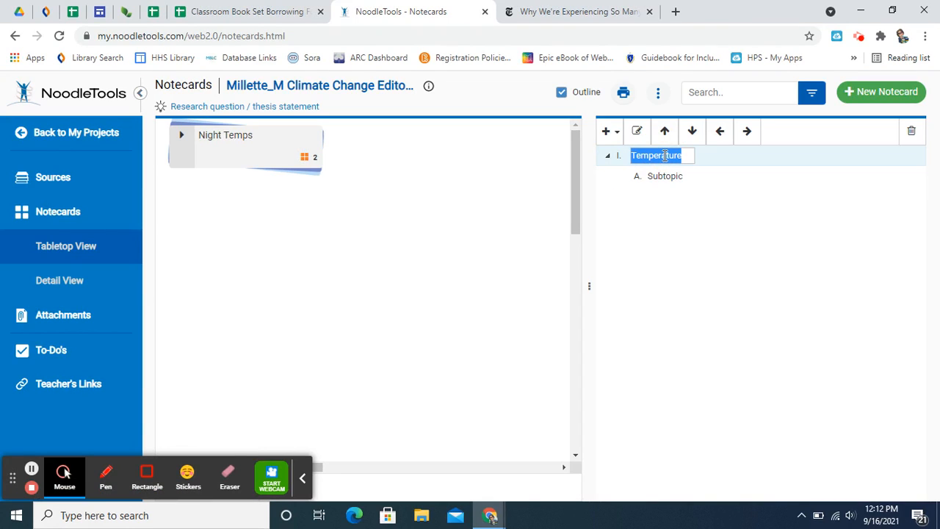
{"action": "type", "text": "Global Warming"}
Step: Rename subtopic A as "Temperature" and attach the Night Temps pile to it in the outline
{"action": "left_click", "coordinate": [667, 176]}
{"action": "left_click", "coordinate": [670, 176]}
{"action": "type", "text": "T"}
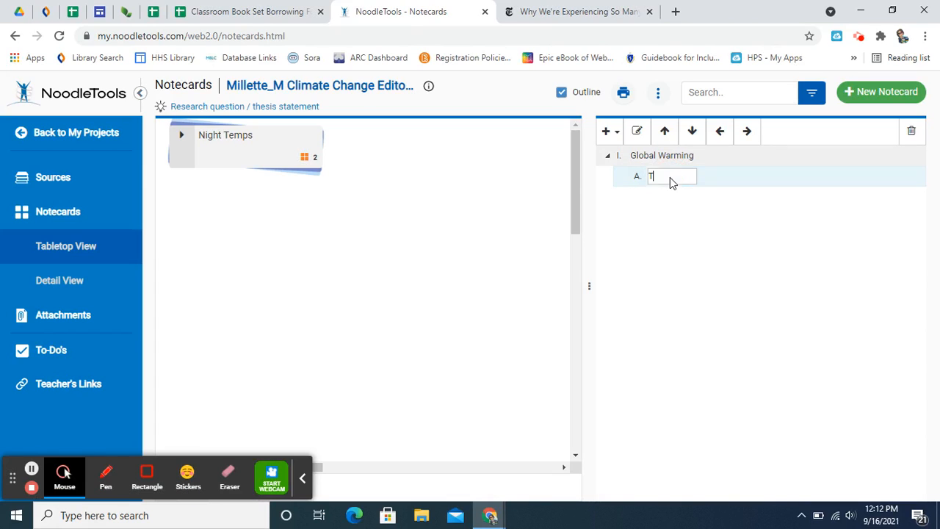
{"action": "type", "text": "empera"}
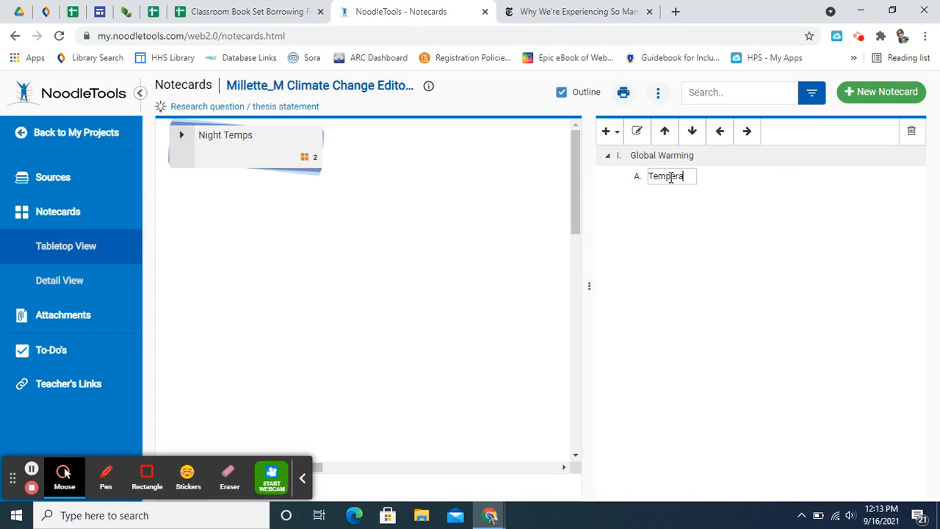
{"action": "type", "text": "ture"}
{"action": "key", "text": "Return"}
{"action": "left_click_drag", "start_coordinate": [238, 152], "coordinate": [693, 189]}
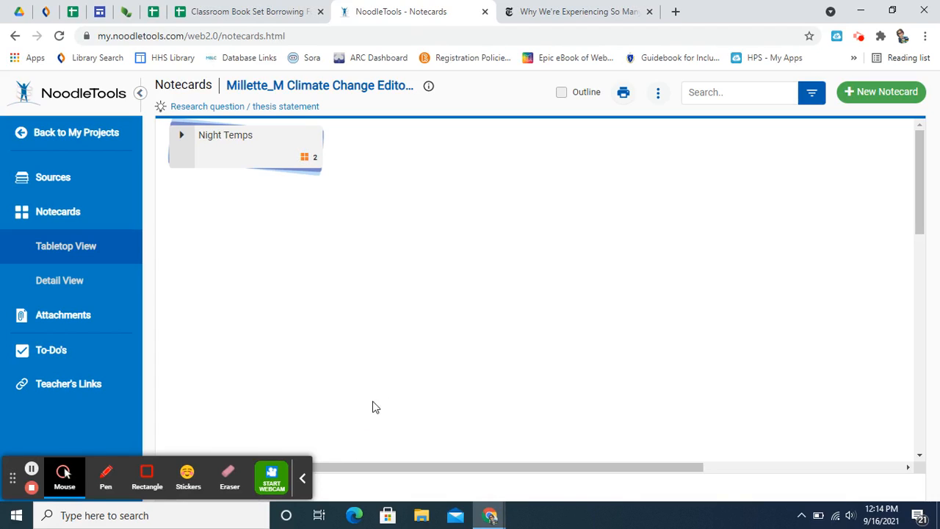
Step: Search the project's notecards by the tag "global warming"
{"action": "left_click", "coordinate": [814, 98]}
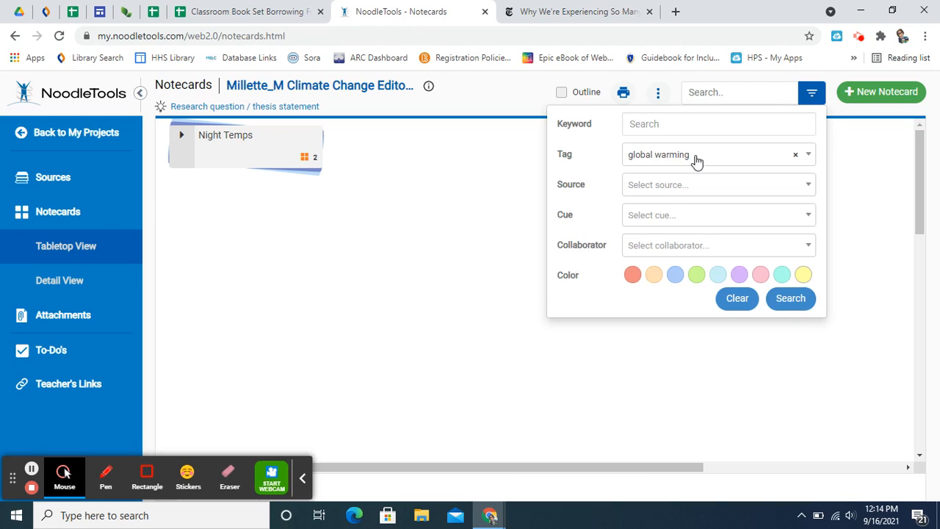
{"action": "left_click", "coordinate": [696, 162]}
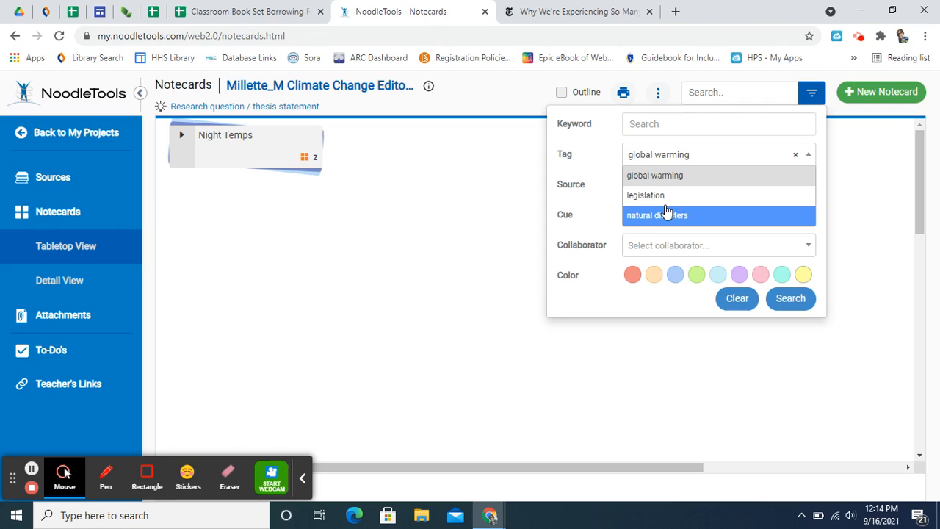
{"action": "left_click", "coordinate": [672, 158]}
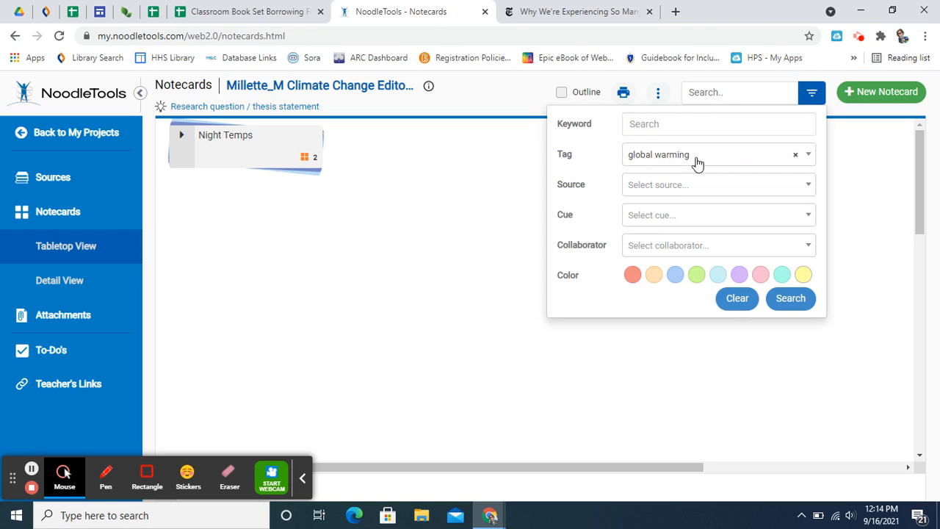
{"action": "left_click", "coordinate": [793, 299]}
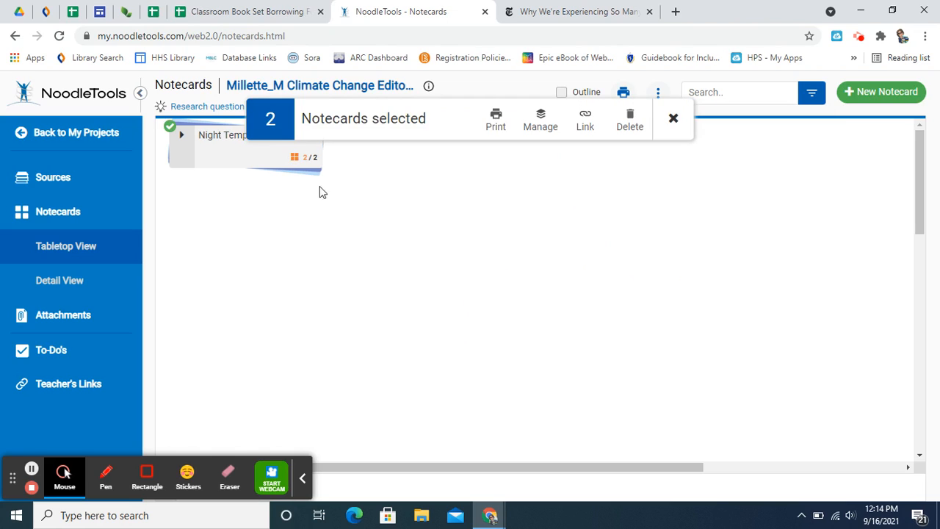